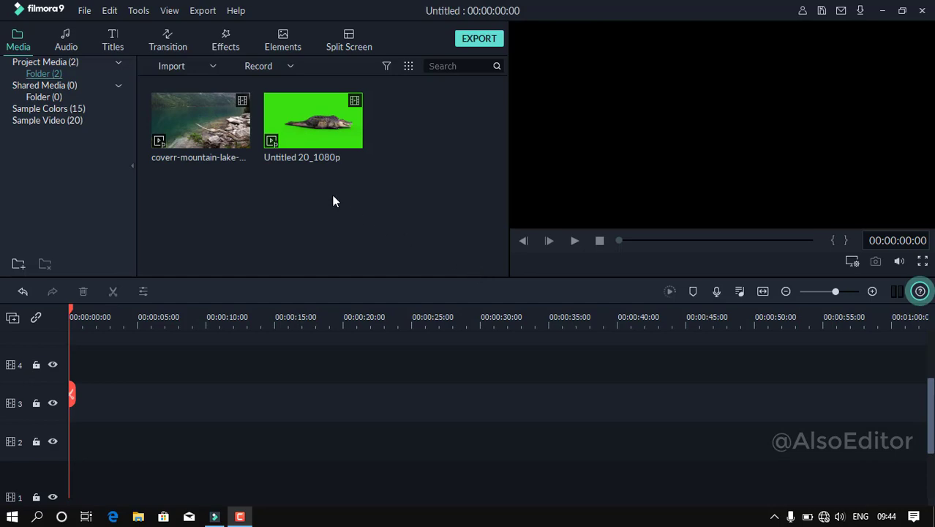
# - Add the mountain lake clip at 25fps, keeping project settings, and put the crocodile clip on track 3
pyautogui.click(234, 132)
pyautogui.moveTo(234, 132); pyautogui.dragTo(66, 438)
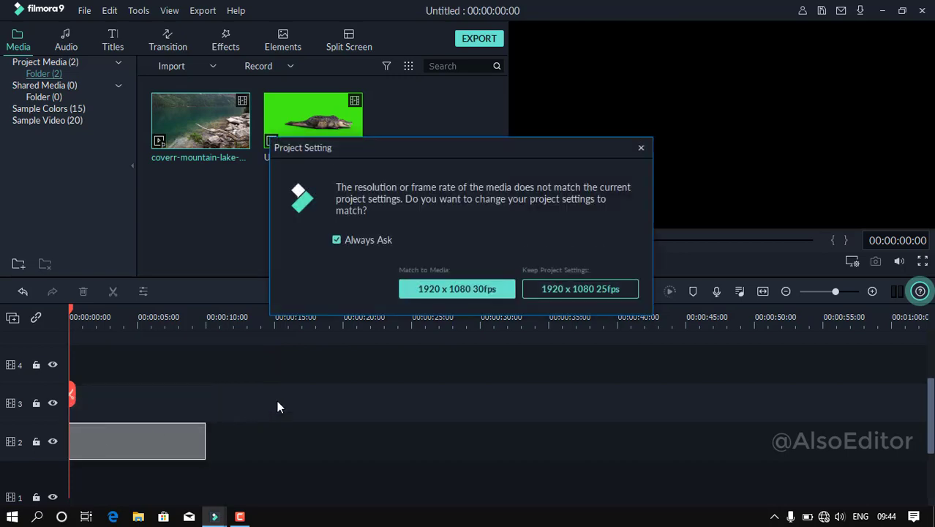
pyautogui.click(600, 290)
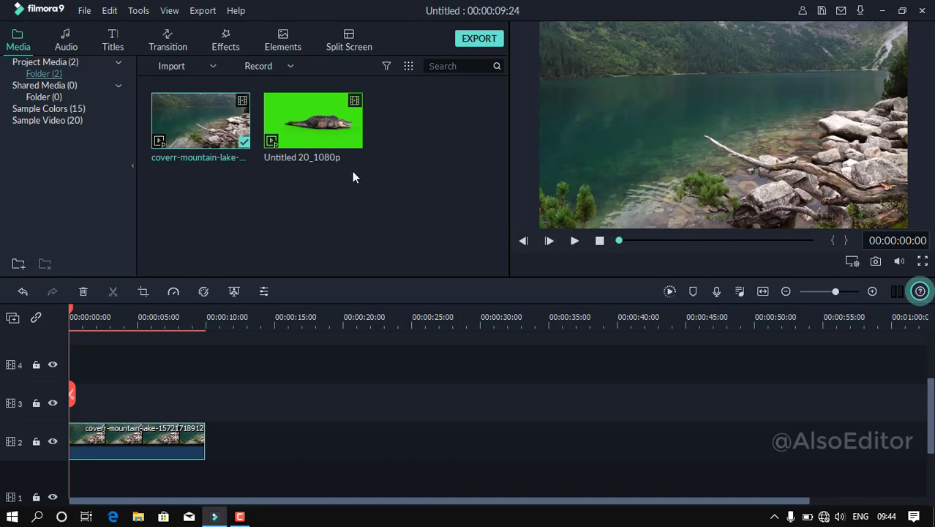
pyautogui.moveTo(343, 127)
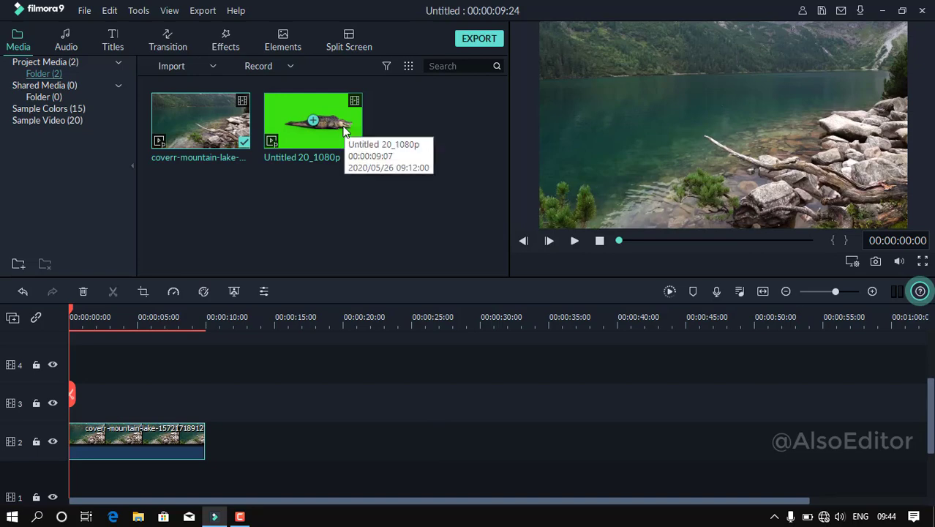
pyautogui.moveTo(343, 125); pyautogui.dragTo(62, 403)
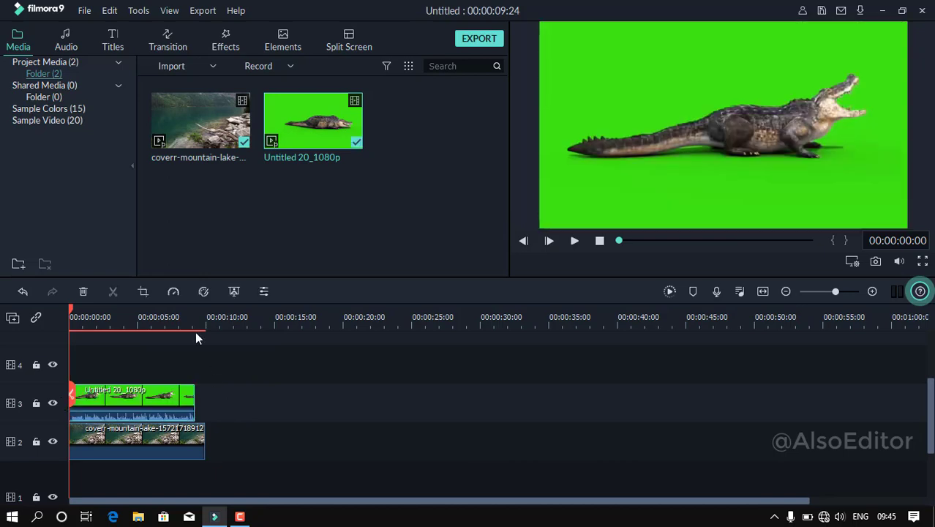
# - Trim the mountain lake clip at the playhead so it ends with the clips' end
pyautogui.click(194, 324)
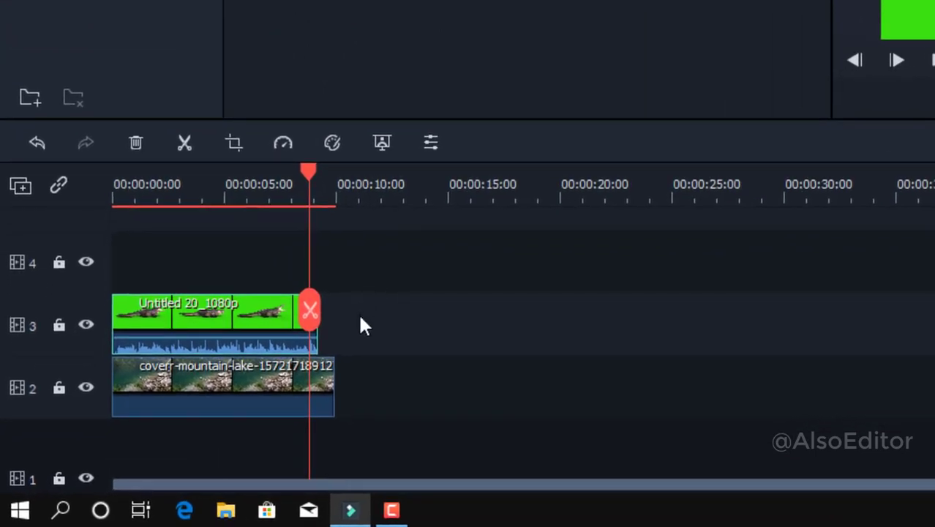
pyautogui.click(308, 409)
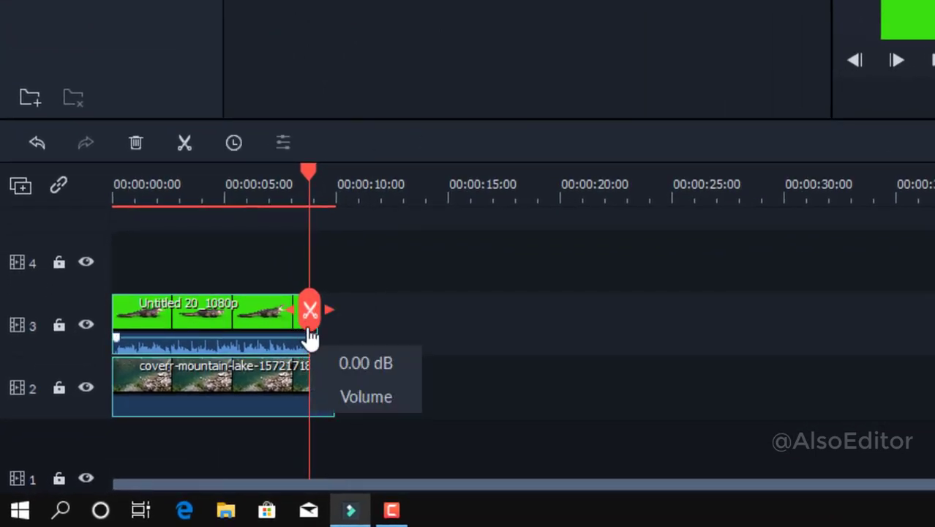
pyautogui.click(356, 391)
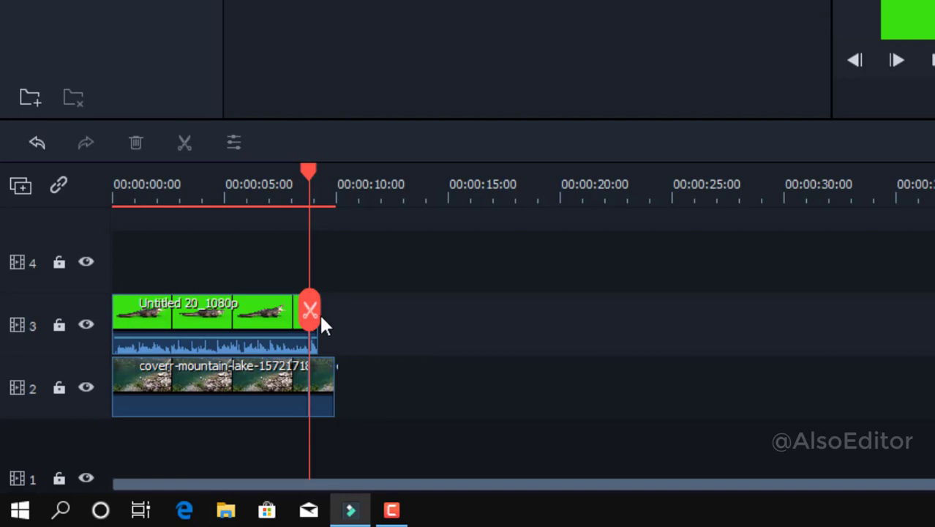
pyautogui.click(325, 388)
pyautogui.hotkey('alt', ']')
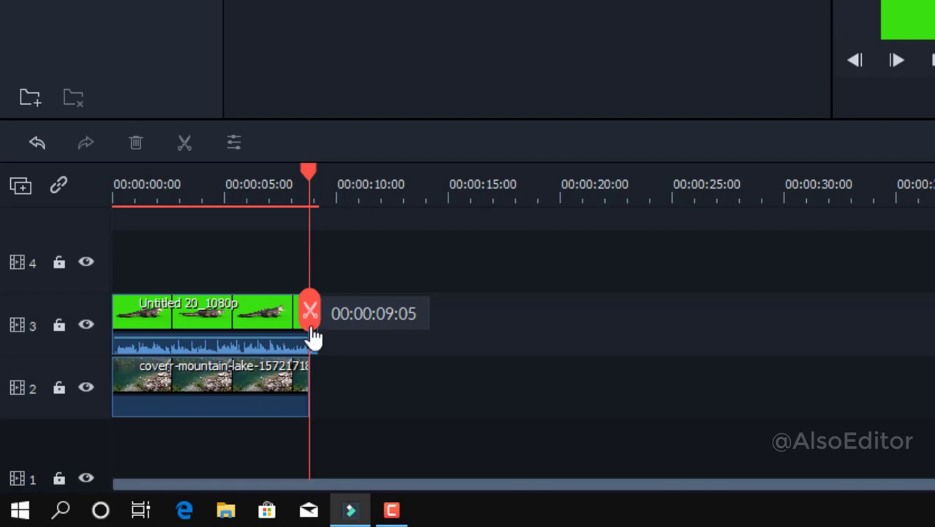
# - Shorten the crocodile clip on track 3 to end with the lake clip, about 00:00:08:20
pyautogui.click(286, 194)
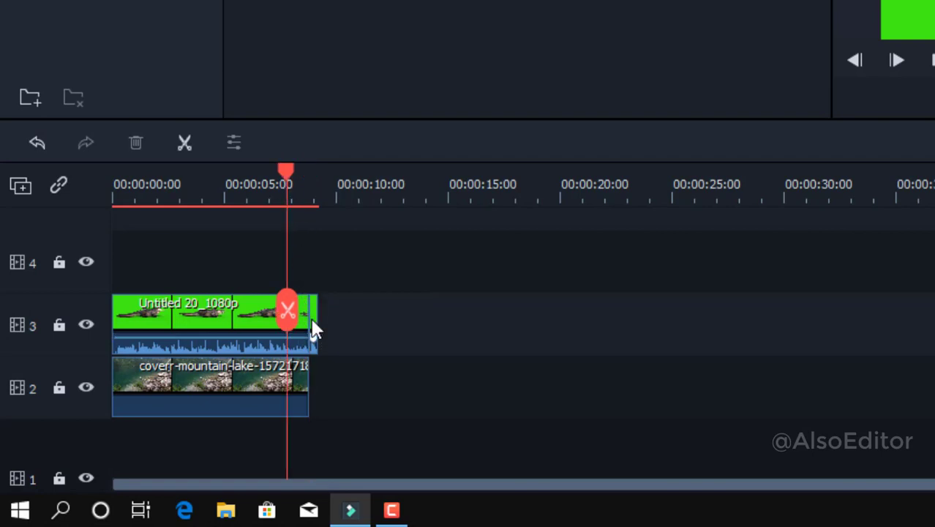
pyautogui.click(313, 320)
pyautogui.moveTo(313, 319); pyautogui.dragTo(308, 319)
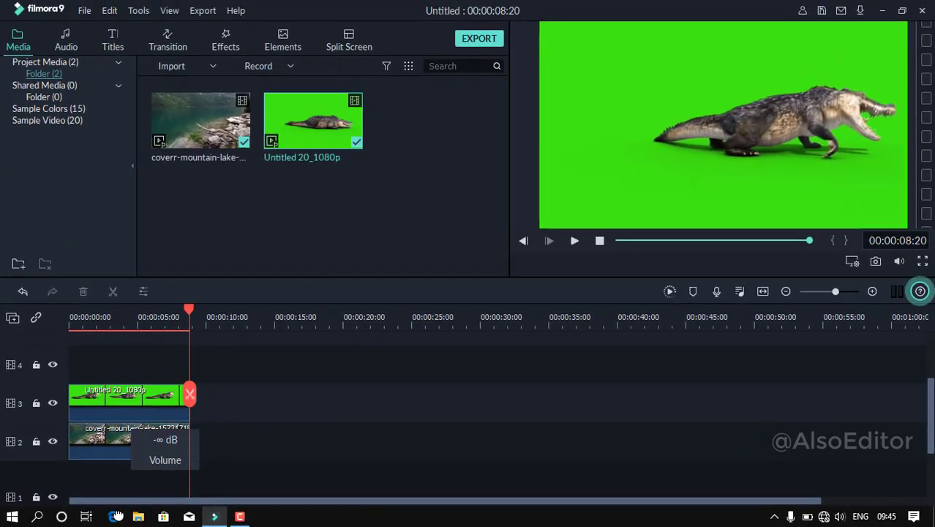
# - Scale down the crocodile overlay in the preview and move it up-left, right of centre
pyautogui.click(84, 325)
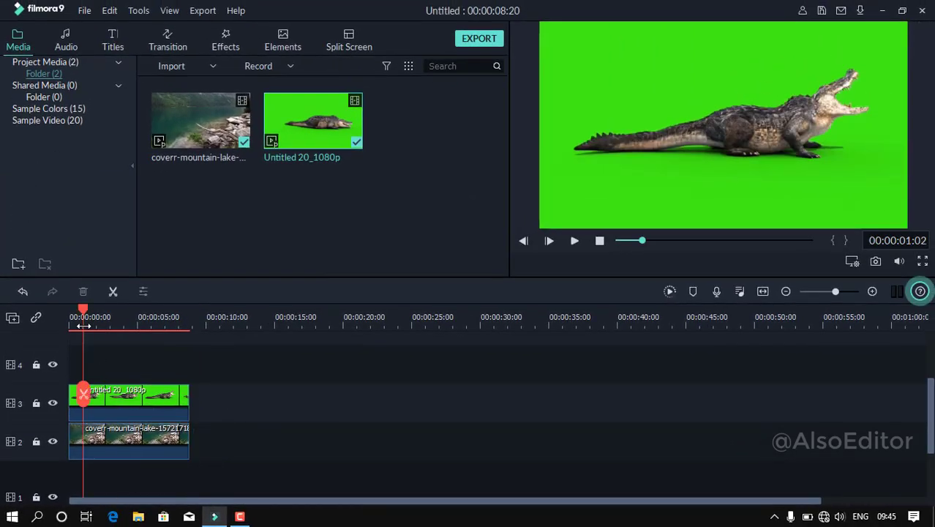
pyautogui.click(141, 398)
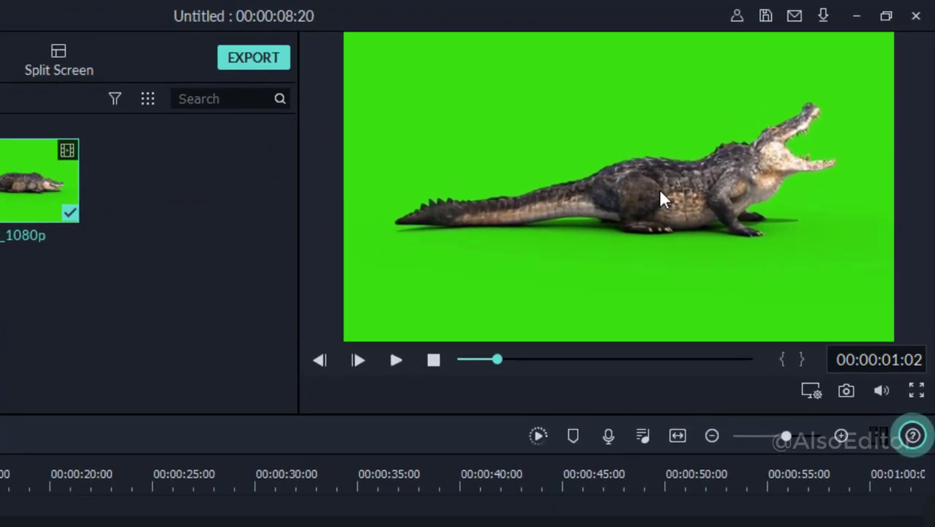
pyautogui.click(662, 199)
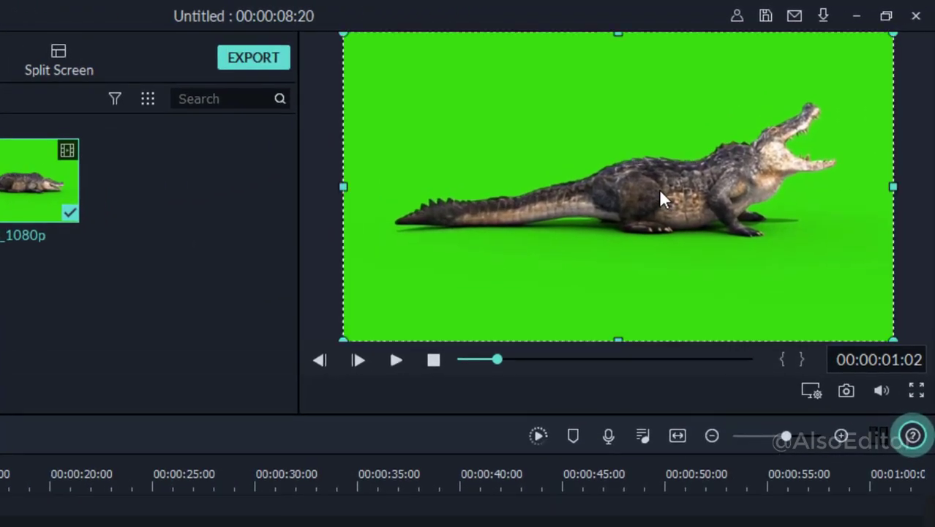
pyautogui.moveTo(344, 33); pyautogui.dragTo(601, 172)
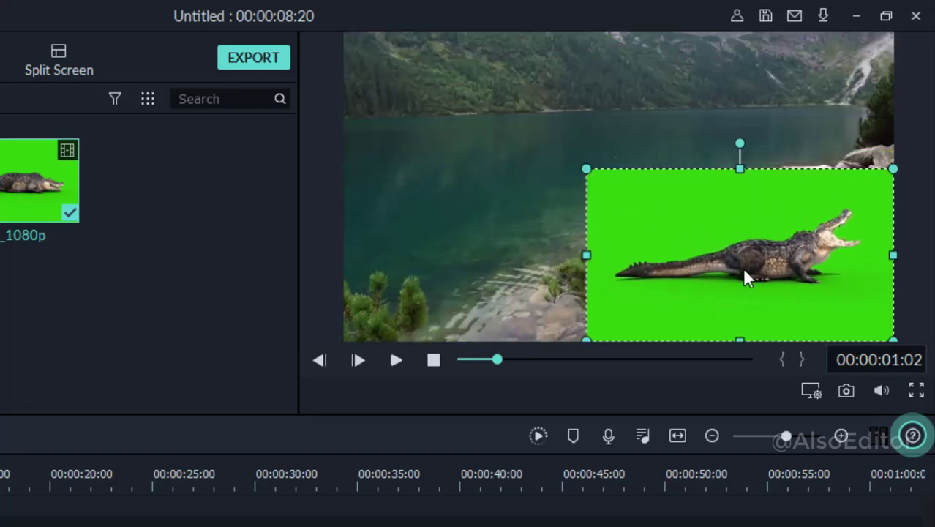
pyautogui.moveTo(744, 270); pyautogui.dragTo(699, 219)
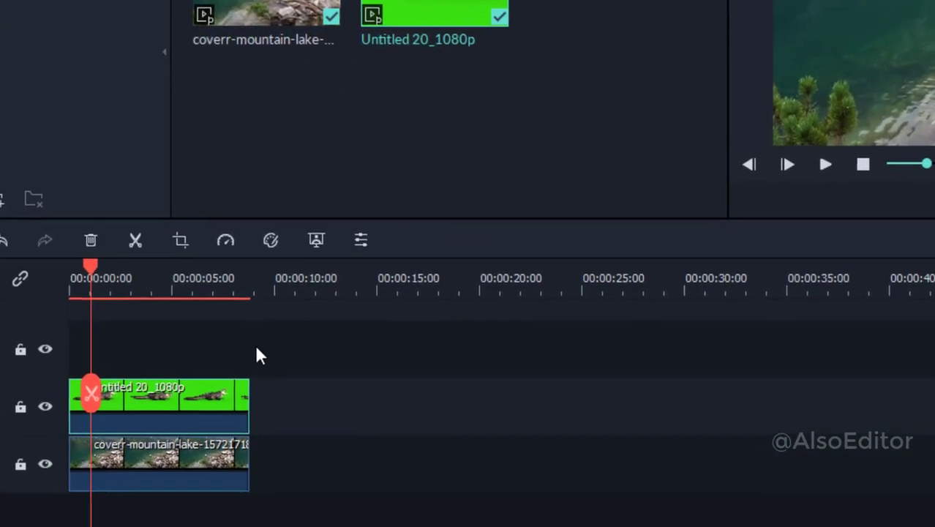
pyautogui.moveTo(175, 415)
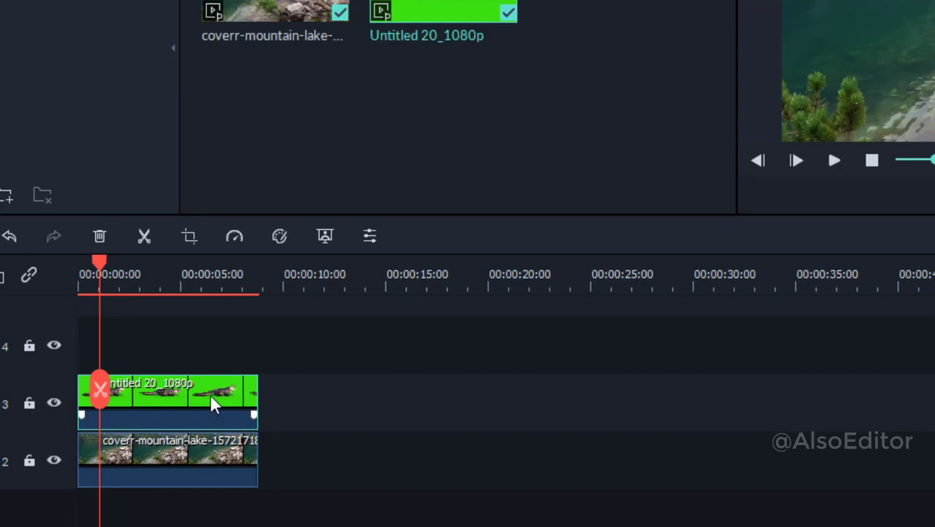
# - Turn on Chroma Key for the crocodile clip and sample its green background as the key colour
pyautogui.doubleClick(210, 394)
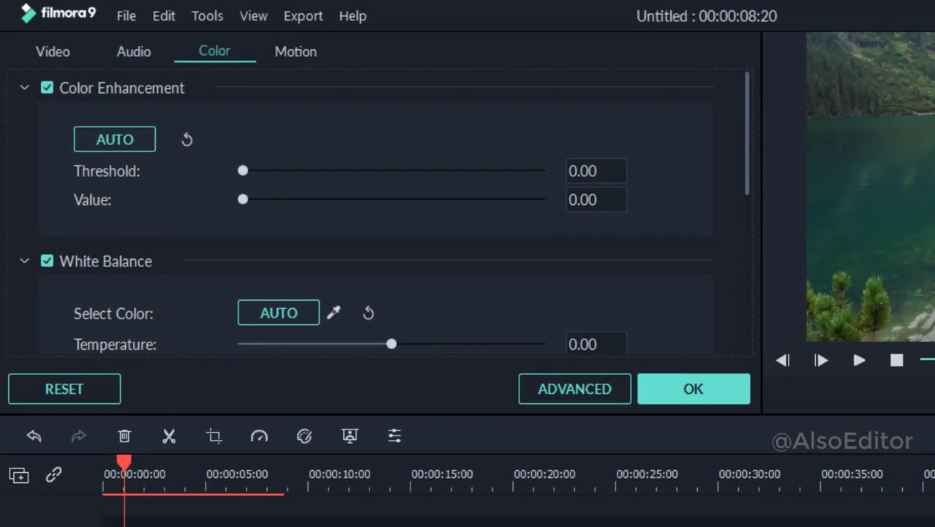
pyautogui.click(71, 64)
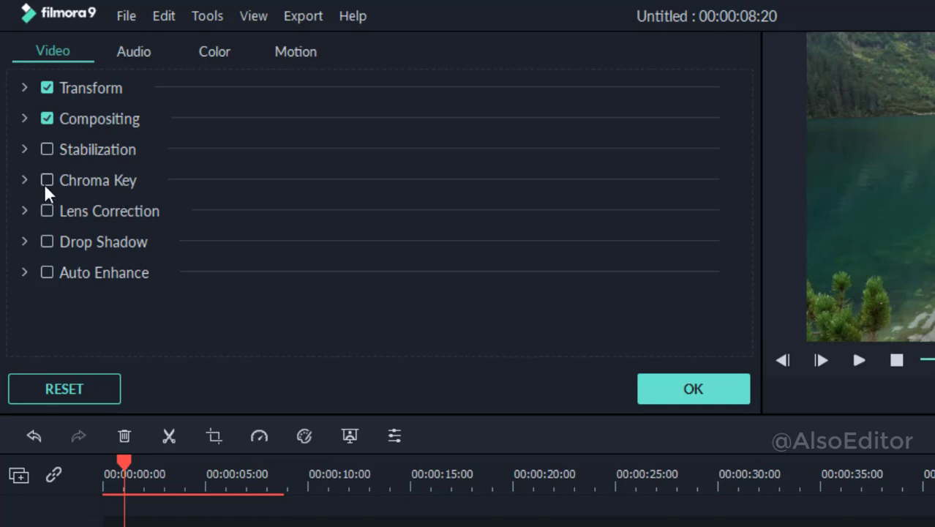
pyautogui.click(24, 180)
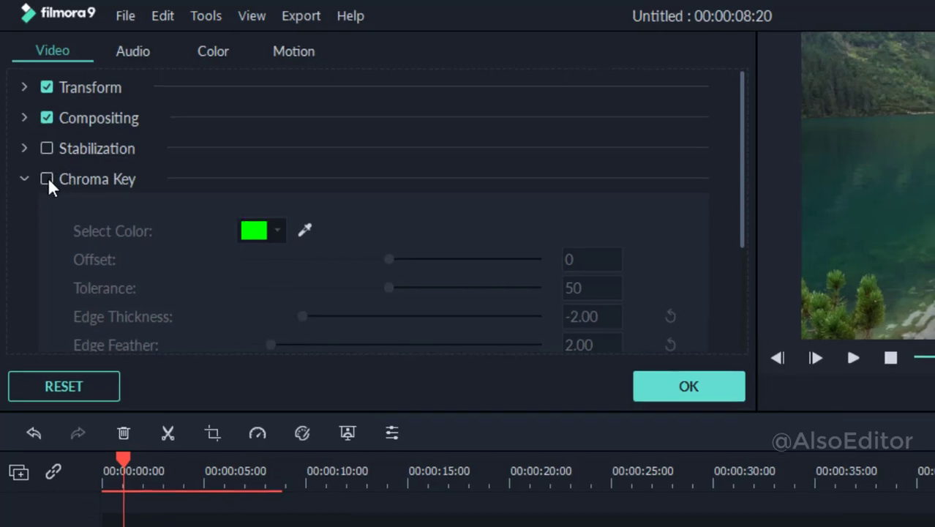
pyautogui.click(47, 180)
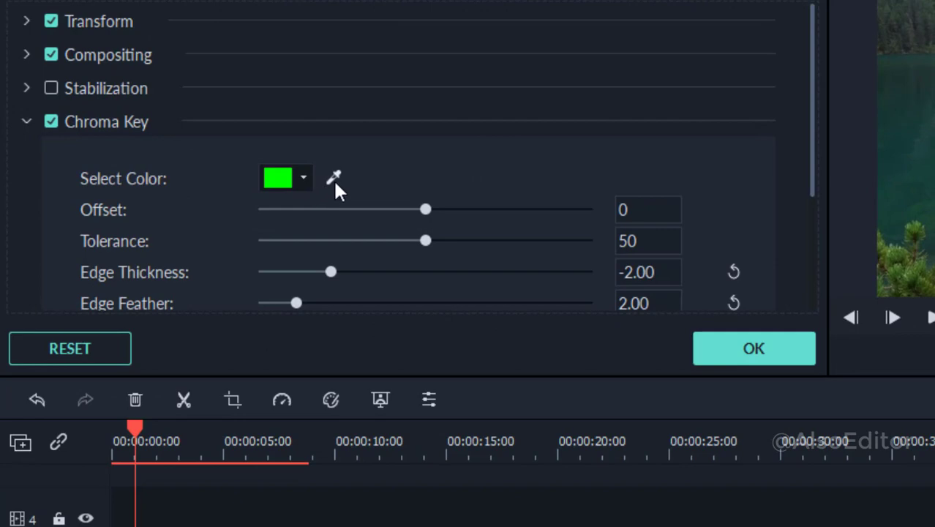
pyautogui.click(333, 177)
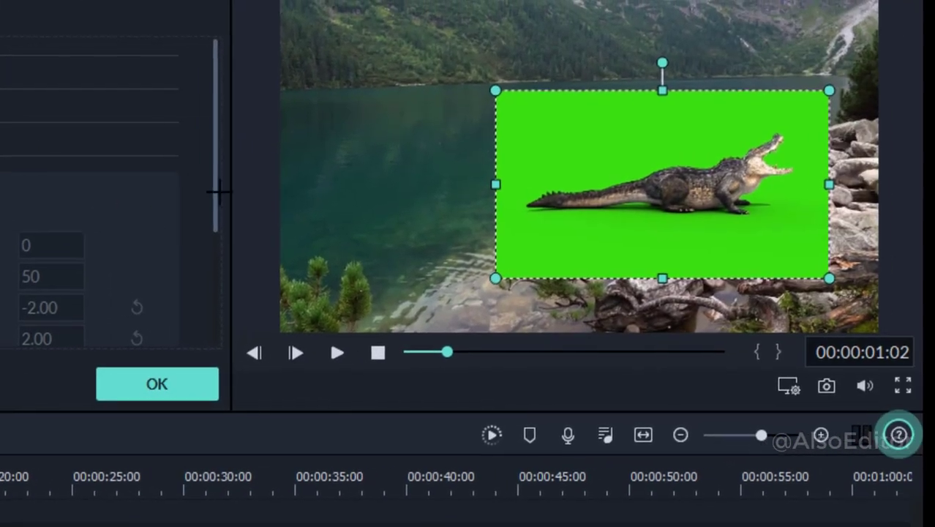
pyautogui.click(601, 144)
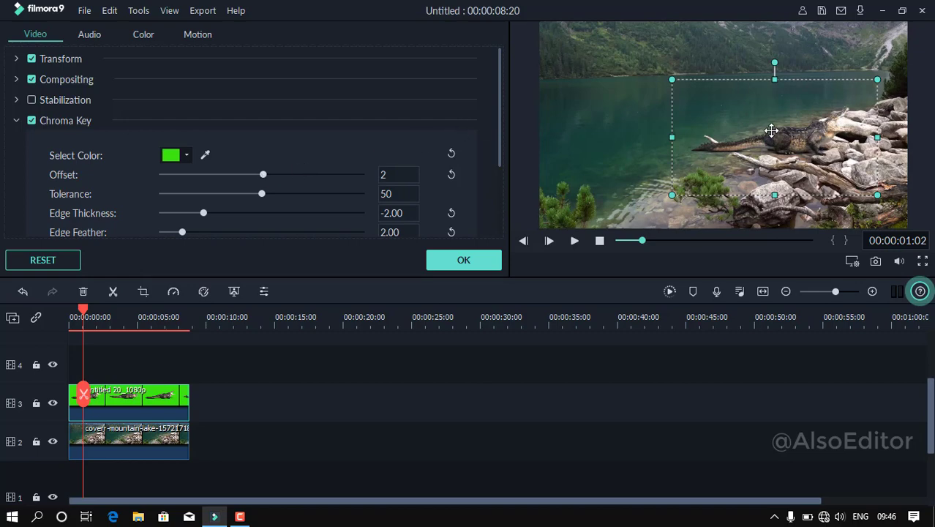
# - Shift the crocodile left and up, and set Edge Feather 0.62 and Edge Thickness -4.02
pyautogui.moveTo(771, 130); pyautogui.dragTo(705, 115)
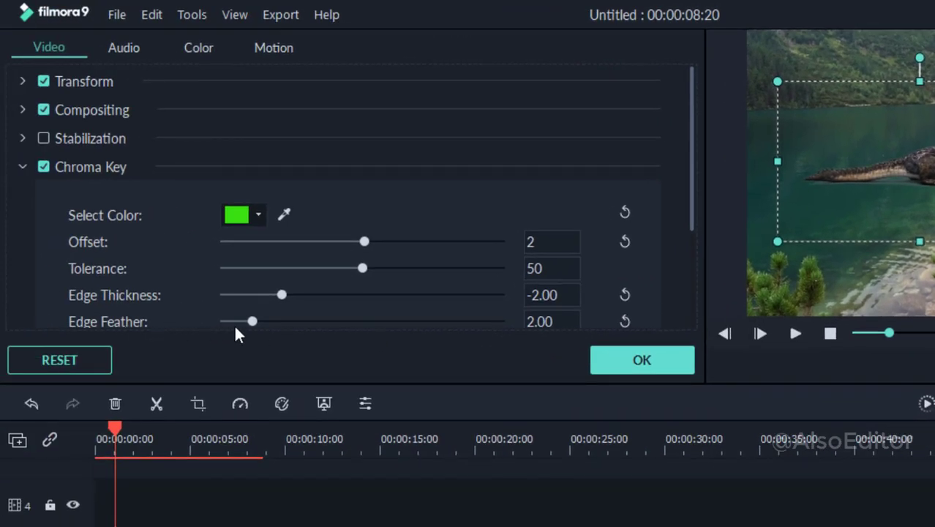
pyautogui.moveTo(249, 322); pyautogui.dragTo(232, 322)
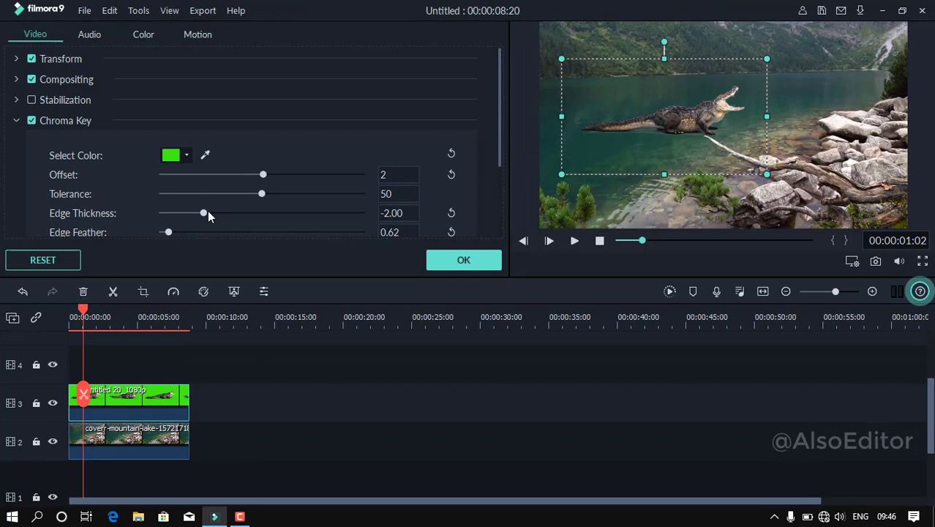
pyautogui.moveTo(204, 213); pyautogui.dragTo(188, 211)
pyautogui.moveTo(499, 134)
pyautogui.mouseDown()
pyautogui.moveTo(494, 201)
pyautogui.moveTo(490, 144)
pyautogui.mouseUp()
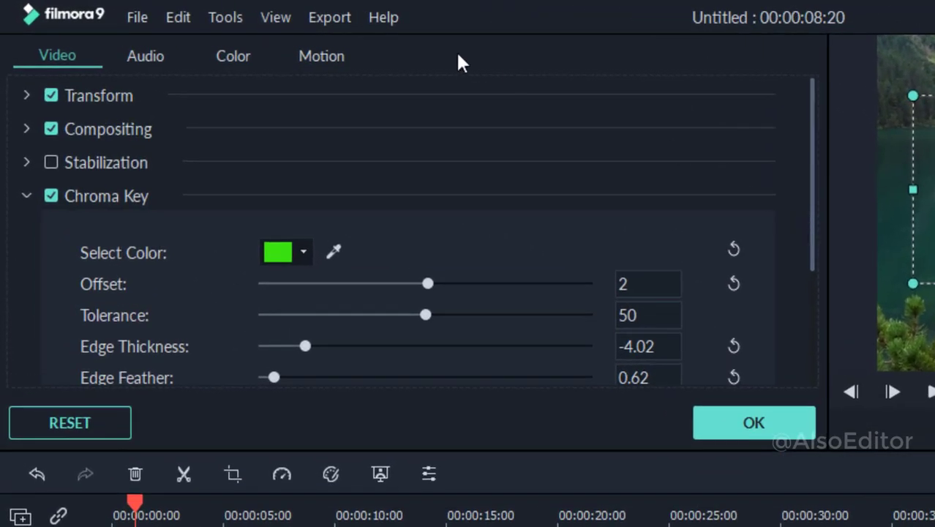
# - Color-grade the crocodile clip: slightly cooler, slight tint, Contrast 20, Saturation 12, Brightness -18
pyautogui.click(242, 62)
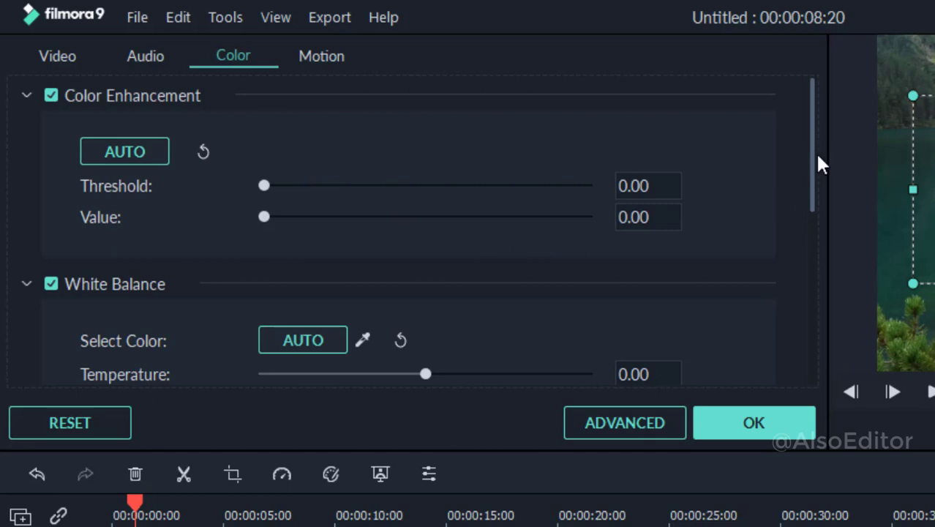
pyautogui.moveTo(811, 148); pyautogui.dragTo(815, 213)
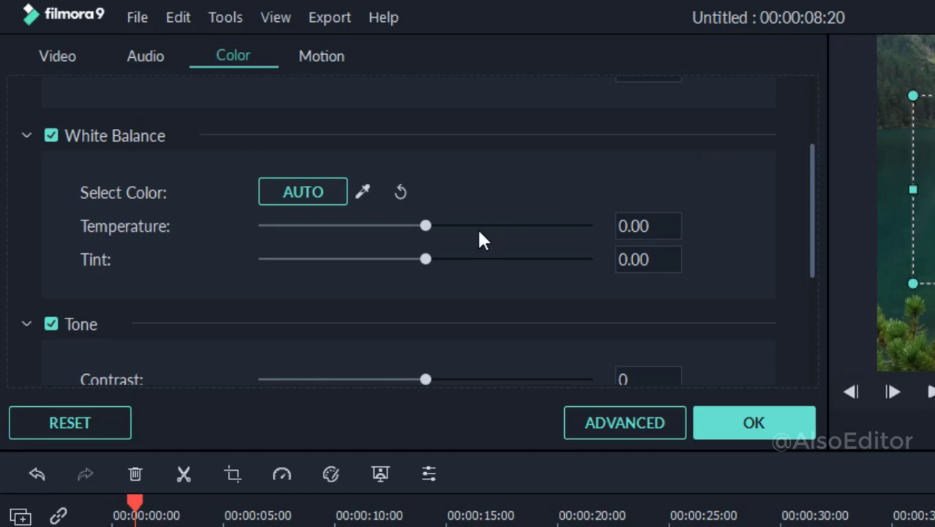
pyautogui.moveTo(424, 227); pyautogui.dragTo(408, 227)
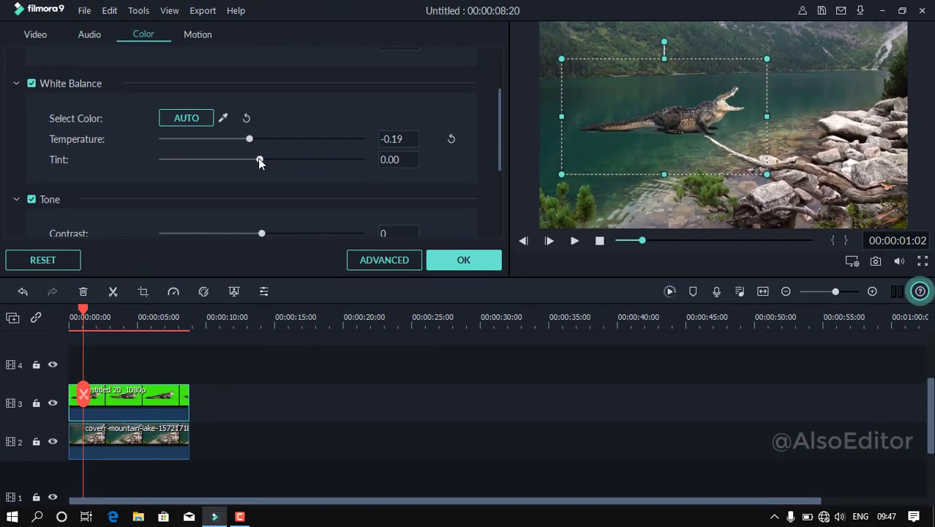
pyautogui.moveTo(262, 159); pyautogui.dragTo(269, 160)
pyautogui.moveTo(501, 130); pyautogui.dragTo(498, 183)
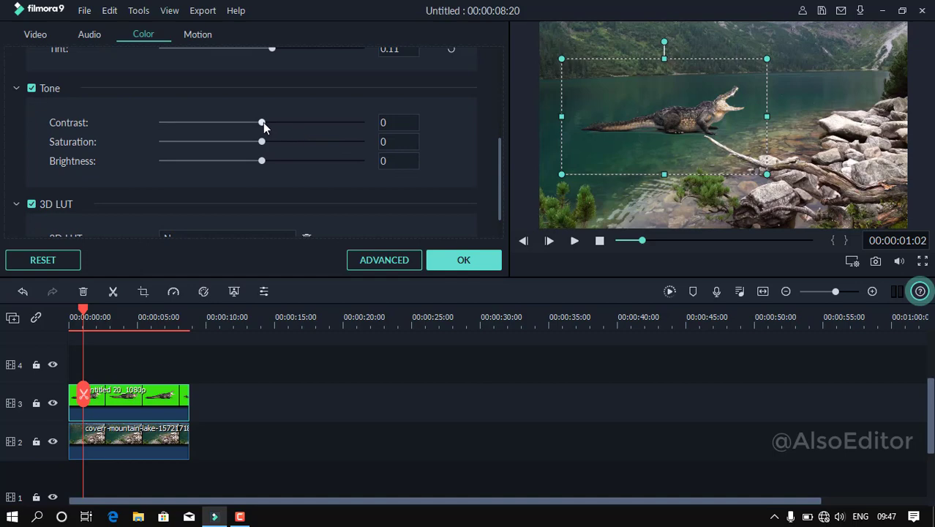
pyautogui.moveTo(262, 122); pyautogui.dragTo(274, 145)
pyautogui.moveTo(262, 162); pyautogui.dragTo(244, 162)
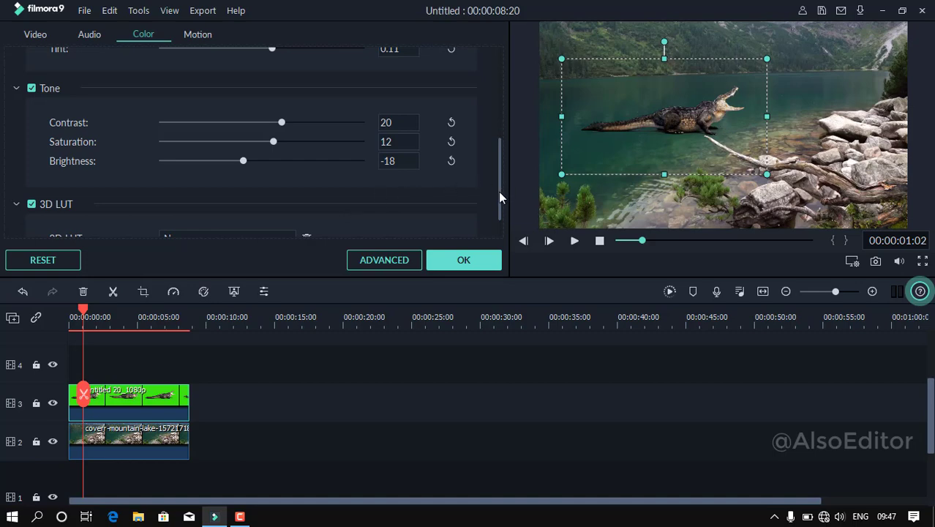
pyautogui.moveTo(498, 191)
pyautogui.mouseDown()
pyautogui.moveTo(500, 211)
pyautogui.moveTo(500, 183)
pyautogui.moveTo(497, 197)
pyautogui.mouseUp()
# - Apply the grade, then shrink, move and tilt the crocodile to lie on the right-side rocks
pyautogui.click(466, 260)
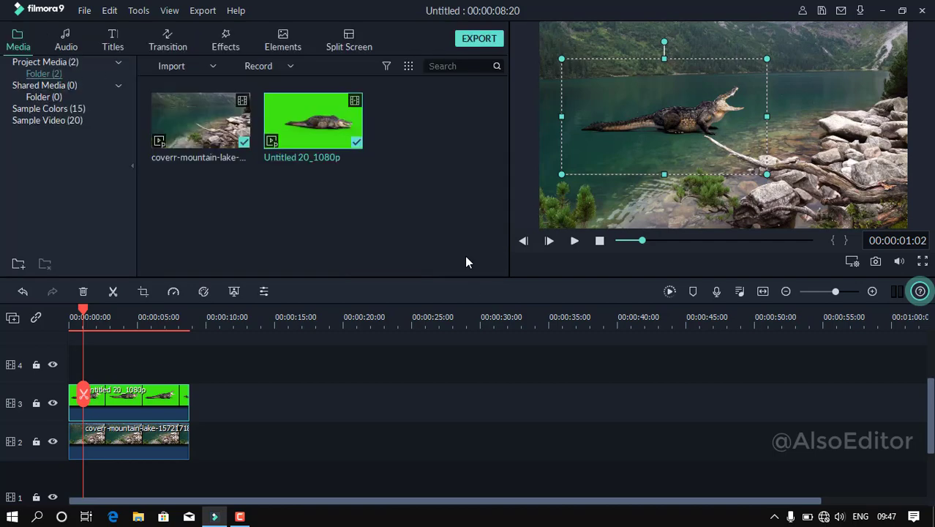
pyautogui.moveTo(674, 119); pyautogui.dragTo(787, 135)
pyautogui.moveTo(674, 75); pyautogui.dragTo(698, 88)
pyautogui.moveTo(804, 147); pyautogui.dragTo(797, 139)
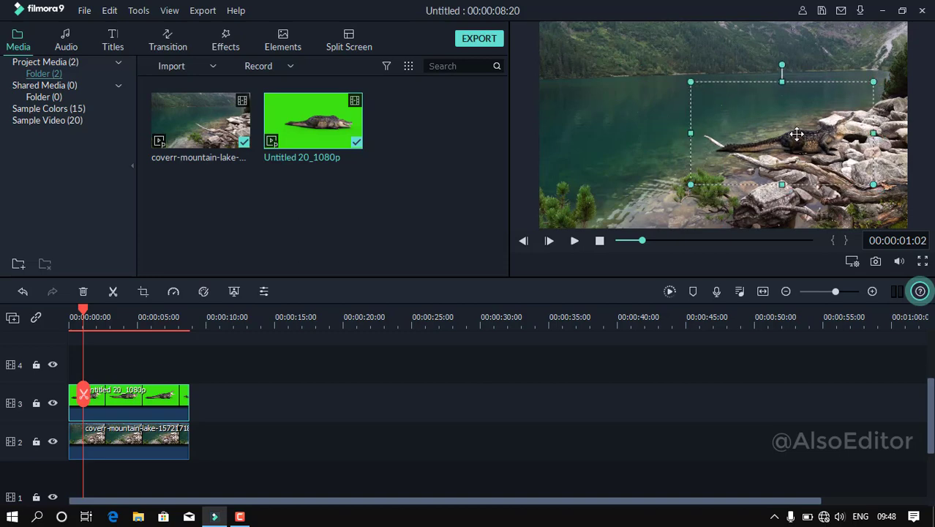
pyautogui.moveTo(782, 63); pyautogui.dragTo(774, 63)
pyautogui.moveTo(810, 125)
pyautogui.mouseDown()
pyautogui.moveTo(775, 168)
pyautogui.moveTo(821, 130)
pyautogui.mouseUp()
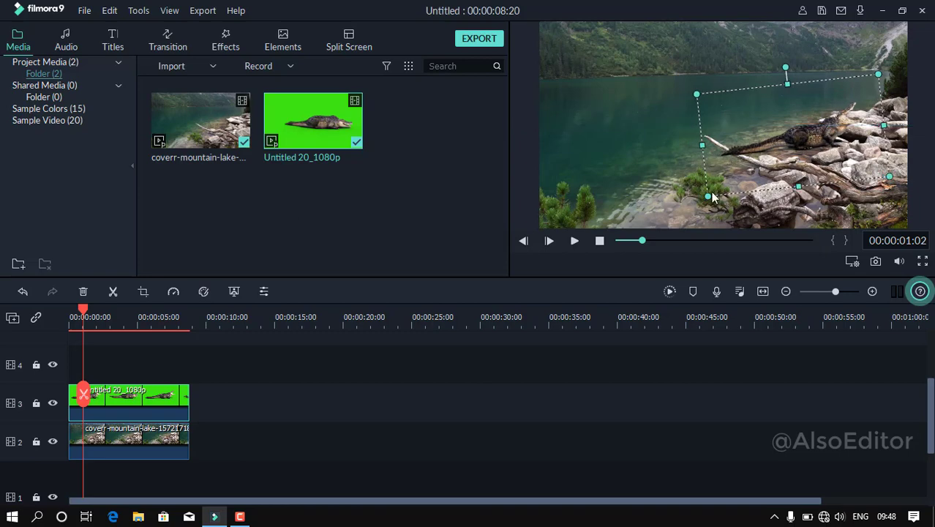
pyautogui.moveTo(708, 197); pyautogui.dragTo(724, 176)
pyautogui.moveTo(804, 149); pyautogui.dragTo(813, 137)
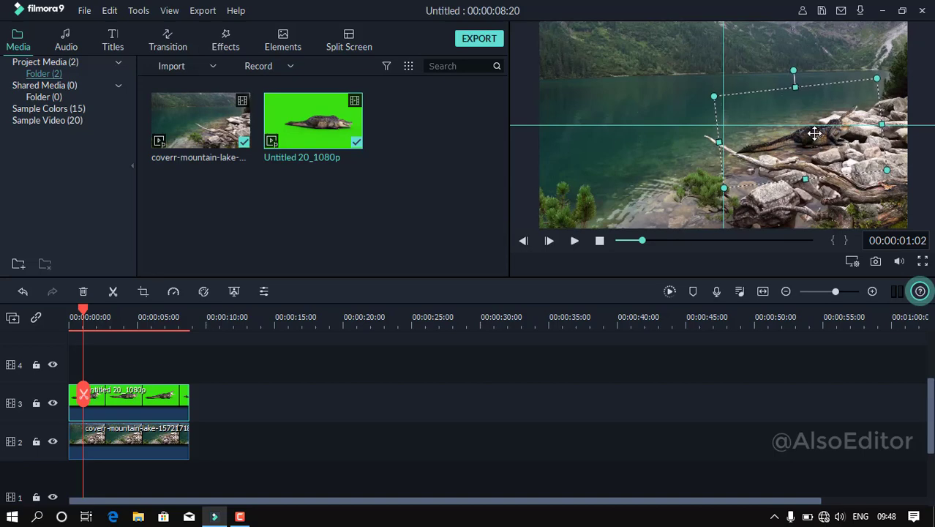
pyautogui.moveTo(790, 72); pyautogui.dragTo(792, 71)
pyautogui.moveTo(641, 240); pyautogui.dragTo(510, 261)
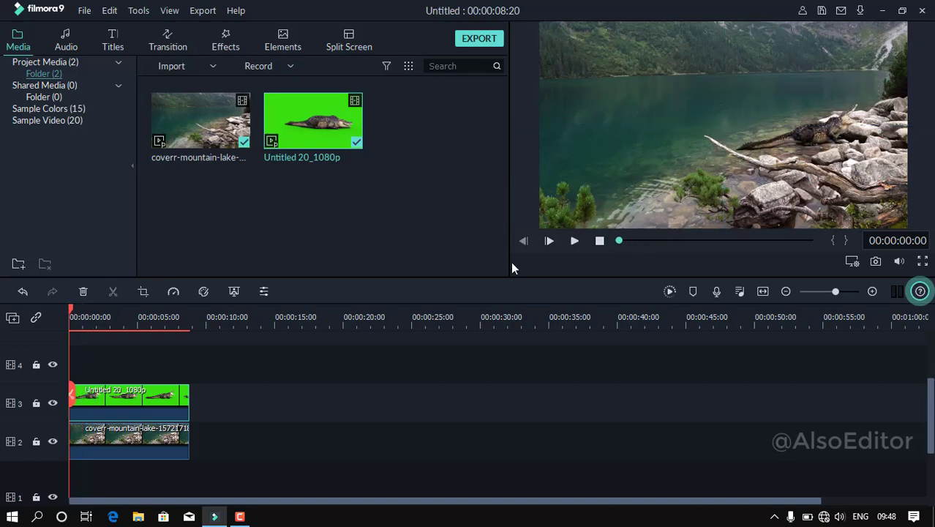
# - Play the composite from the start and pause it at about 00:00:04:04
pyautogui.click(574, 241)
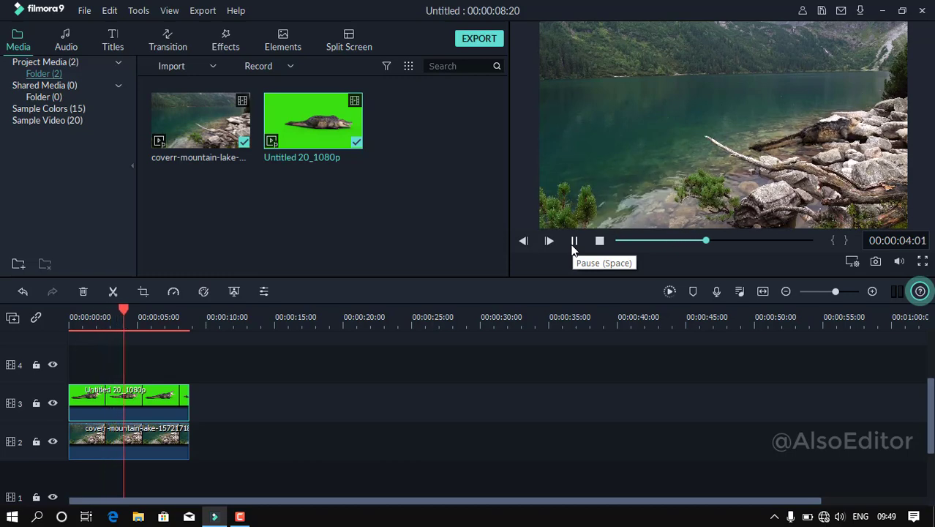
pyautogui.click(574, 242)
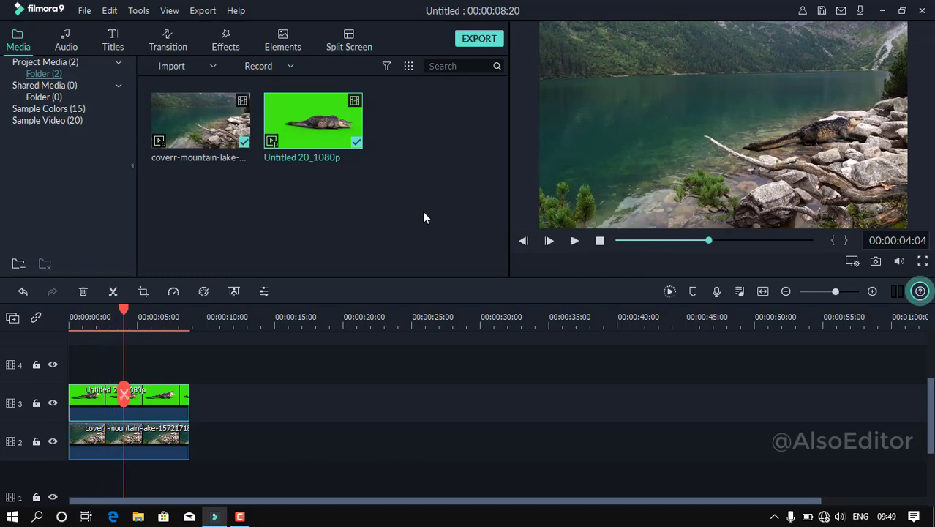
# - Browse the Effects library's Background Blur, Bokeh Blurs, Damaged Film, Lens Flares and View Finder categories
pyautogui.click(231, 38)
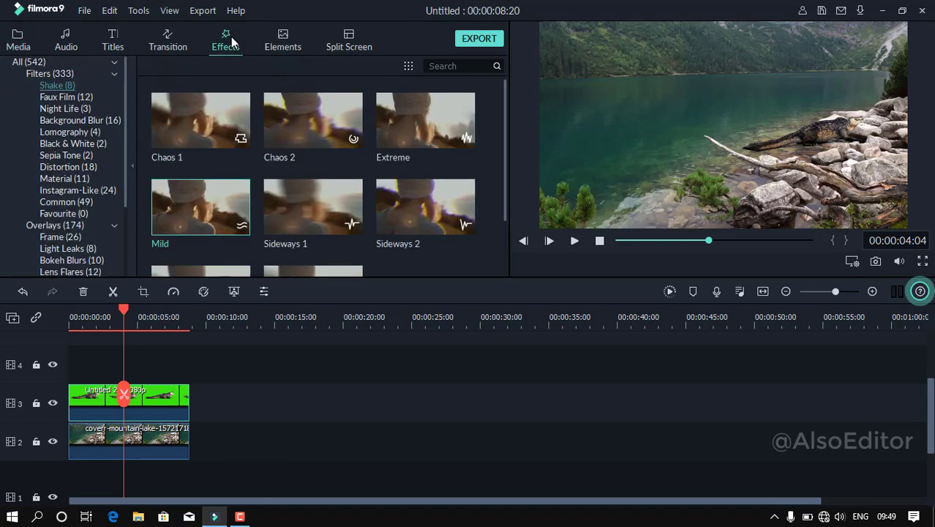
pyautogui.click(68, 117)
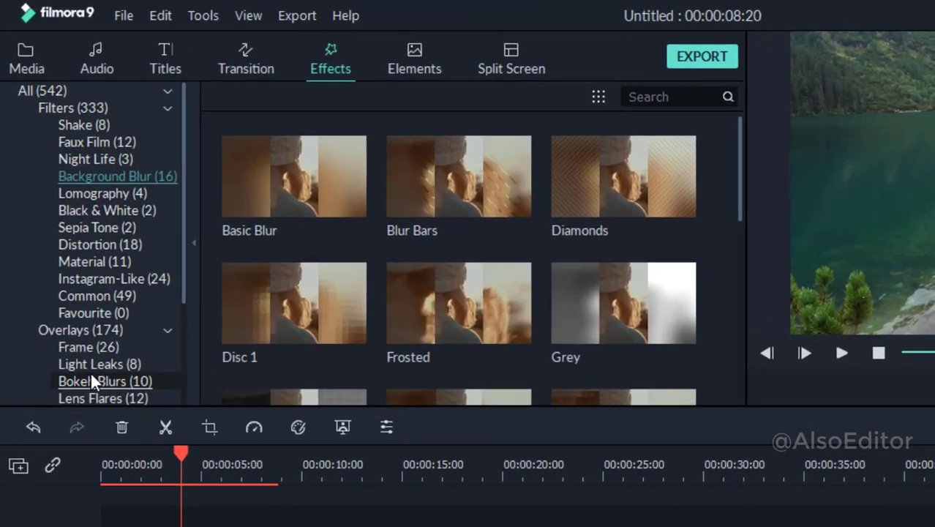
pyautogui.click(63, 261)
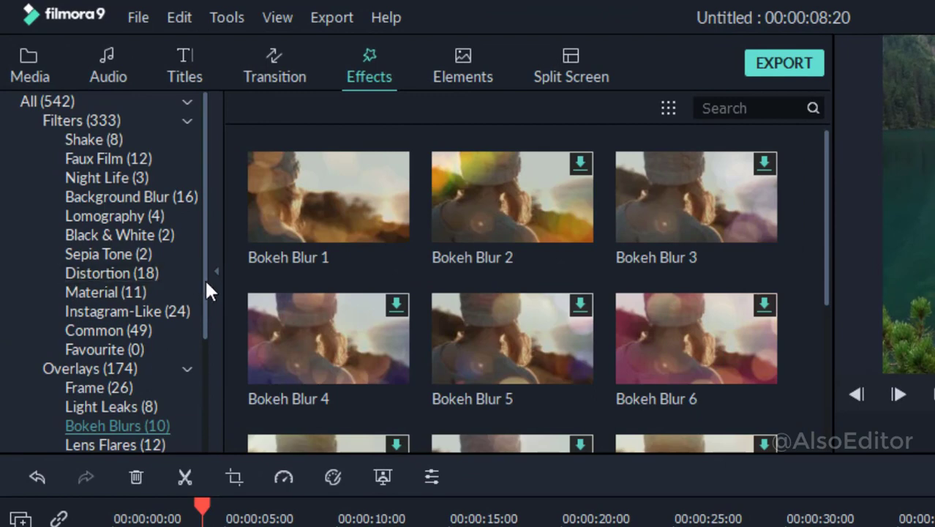
pyautogui.scroll(-1, 201, 322)
pyautogui.scroll(-2, 200, 358)
pyautogui.scroll(-1, 200, 395)
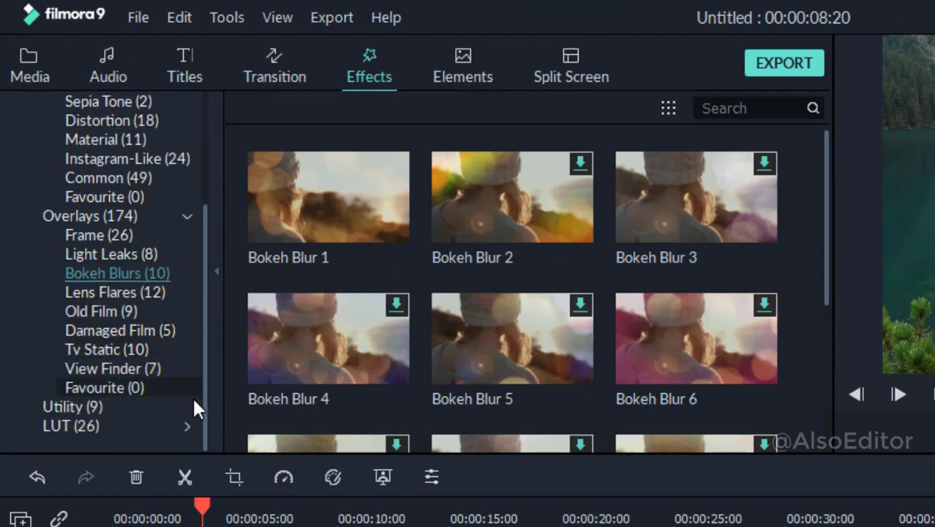
pyautogui.click(148, 326)
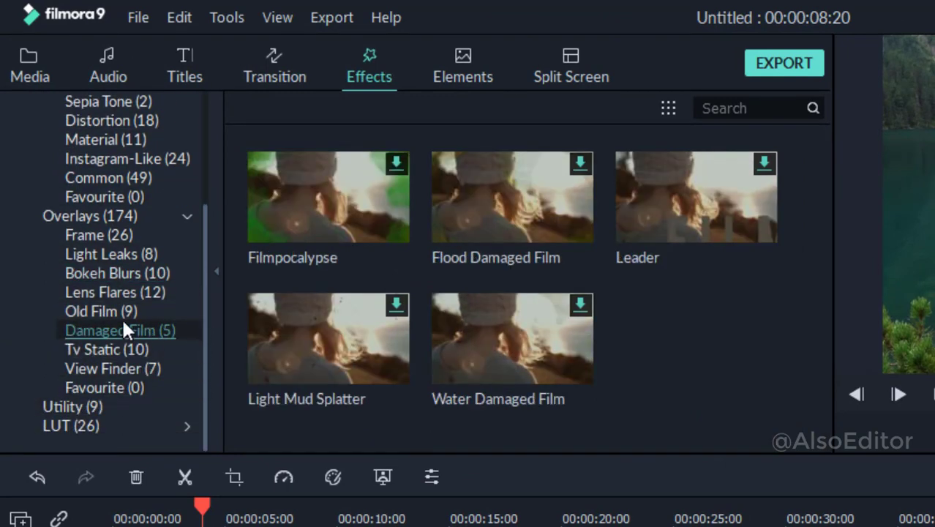
pyautogui.click(113, 292)
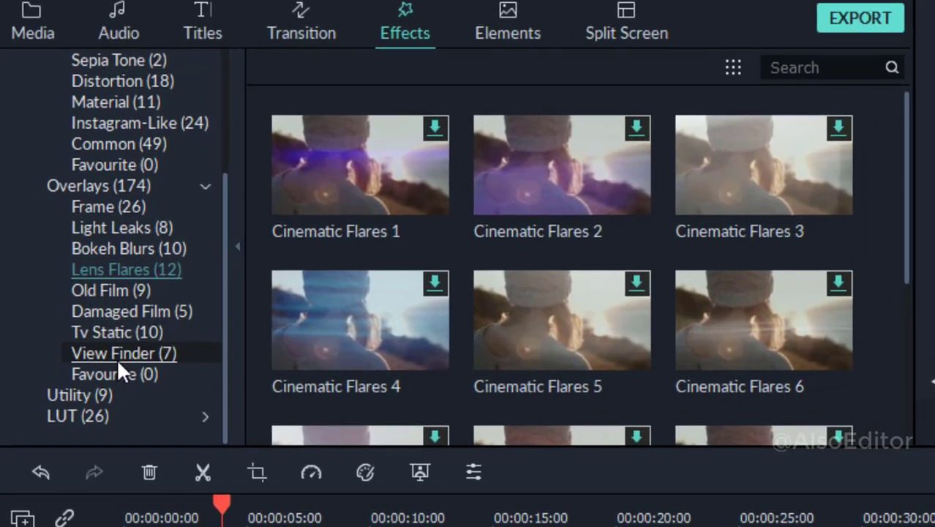
pyautogui.click(119, 355)
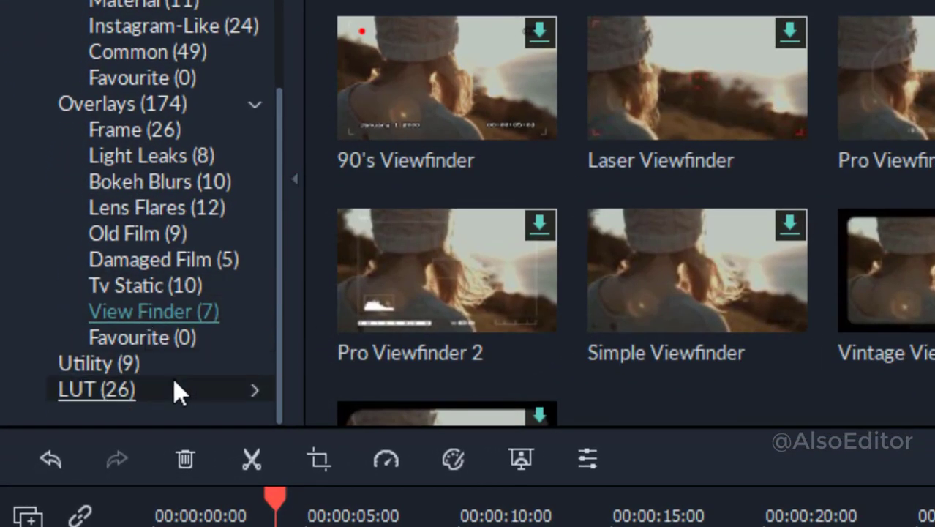
# - Place the Cinematic LUT Beautiful Memories on track 4 spanning both clips
pyautogui.click(169, 380)
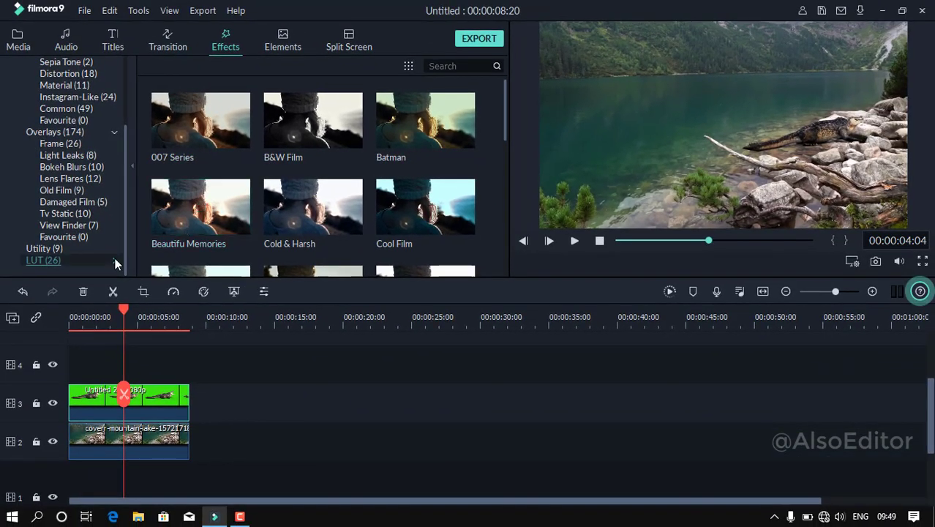
pyautogui.click(126, 271)
pyautogui.scroll(-1, 126, 214)
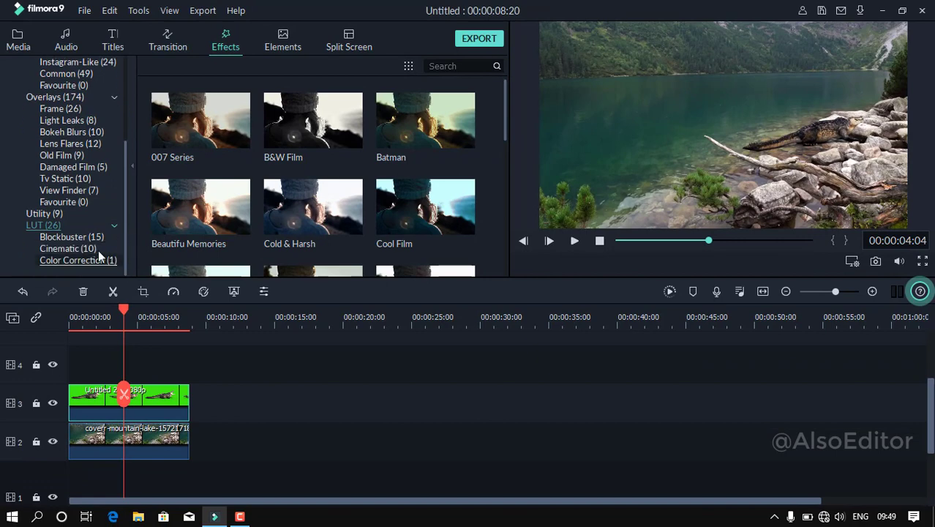
pyautogui.click(89, 247)
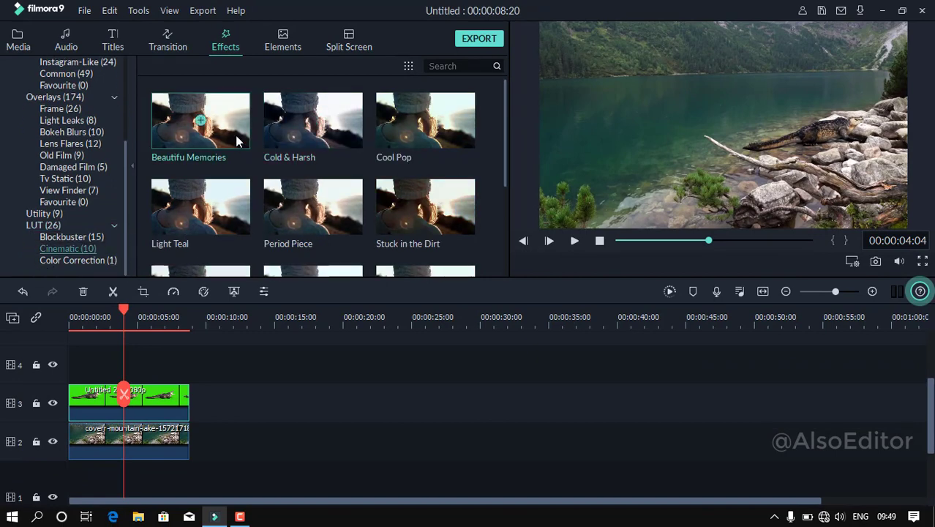
pyautogui.moveTo(194, 123); pyautogui.dragTo(66, 369)
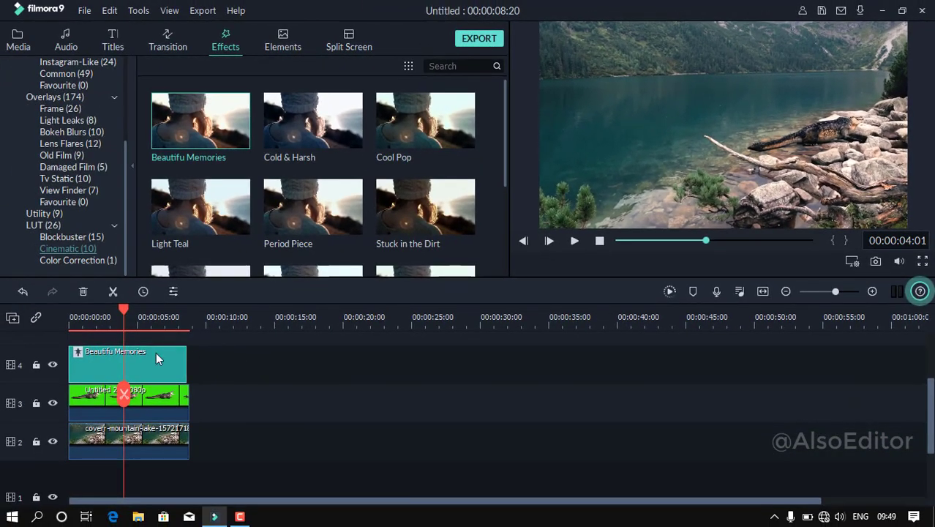
# - Lower the Beautiful Memories effect's Alpha from 62 through 46 to 37 and confirm it
pyautogui.doubleClick(156, 352)
pyautogui.click(289, 85)
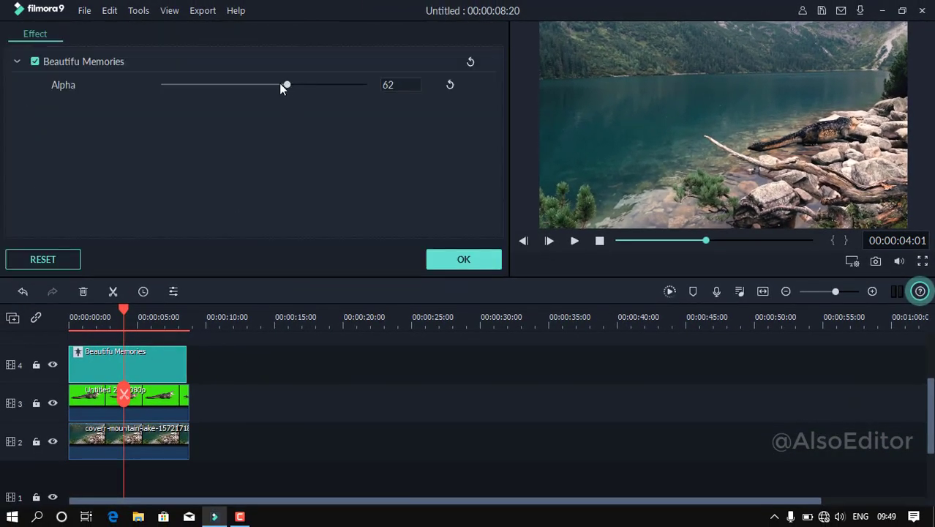
pyautogui.click(254, 85)
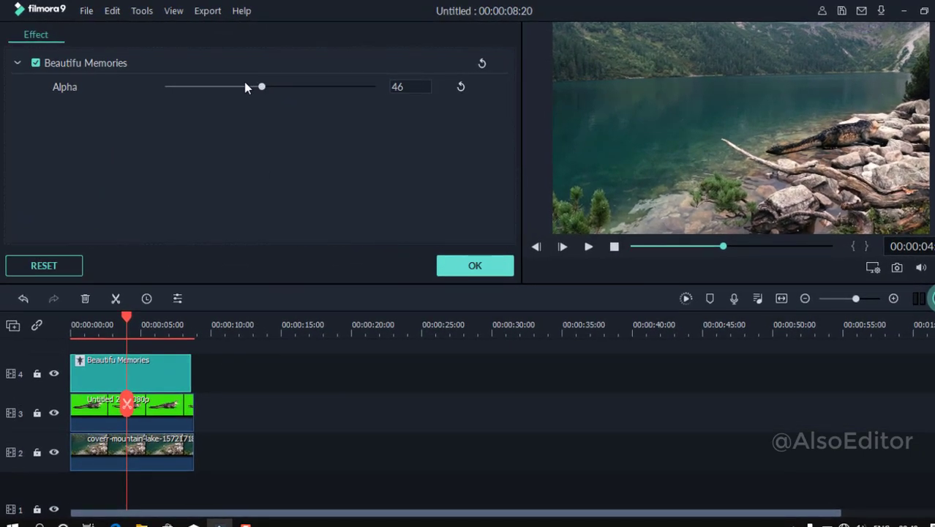
pyautogui.click(243, 87)
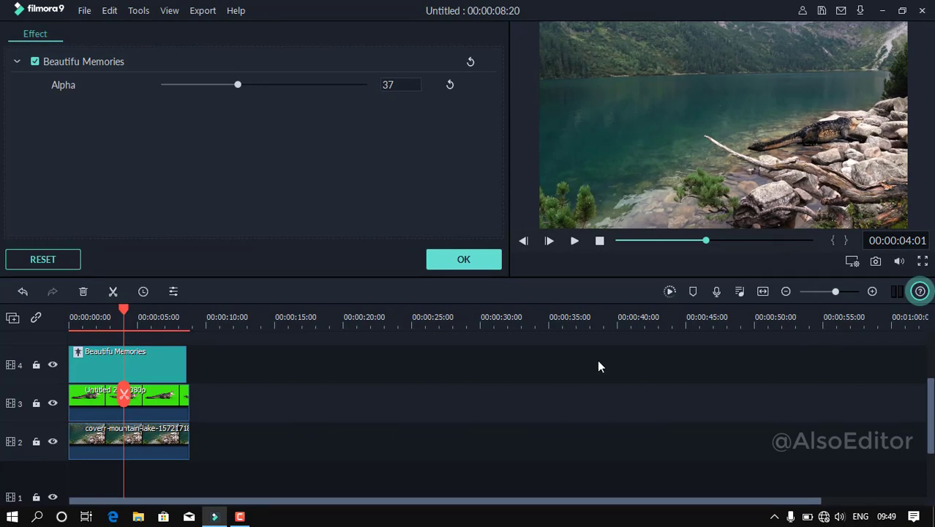
pyautogui.click(480, 265)
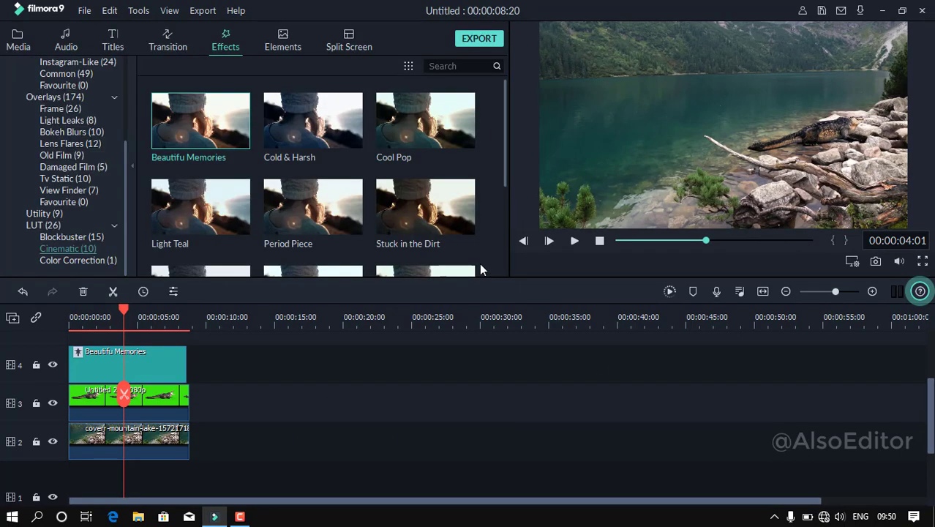
pyautogui.click(495, 41)
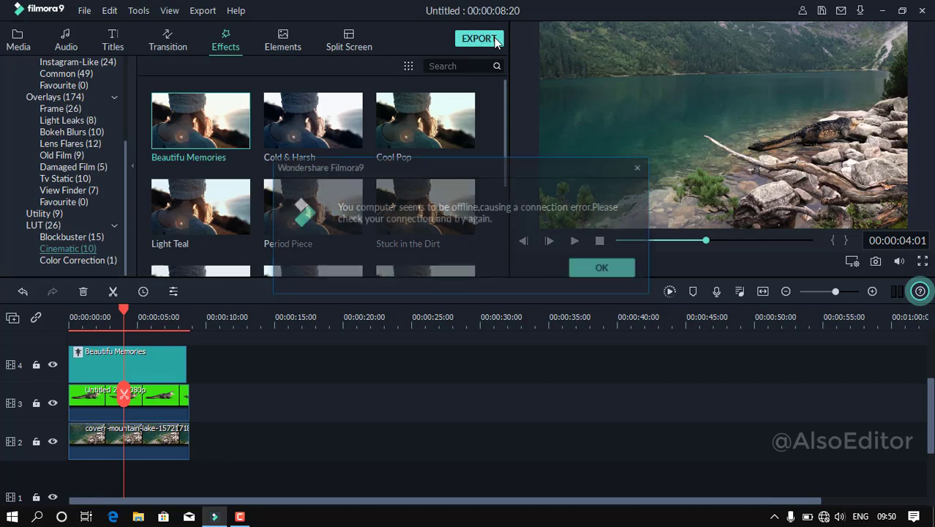
pyautogui.click(590, 261)
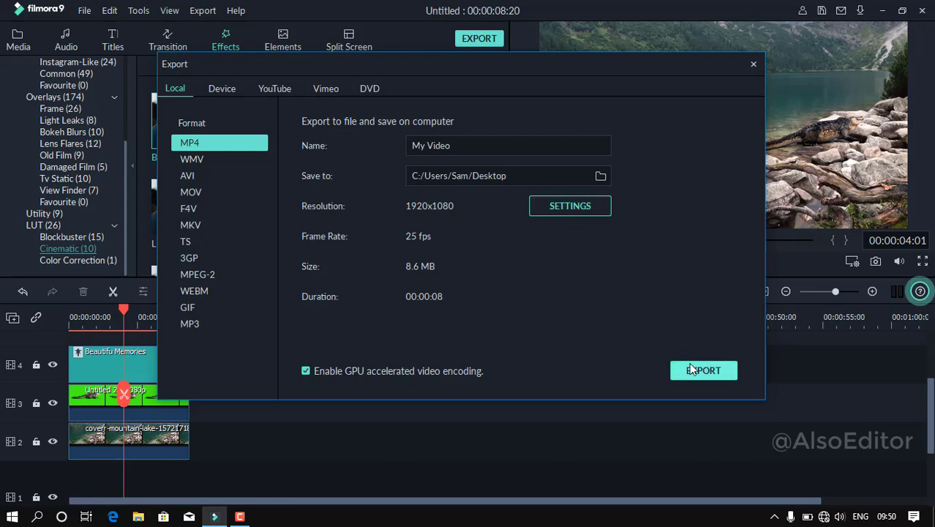
pyautogui.click(753, 65)
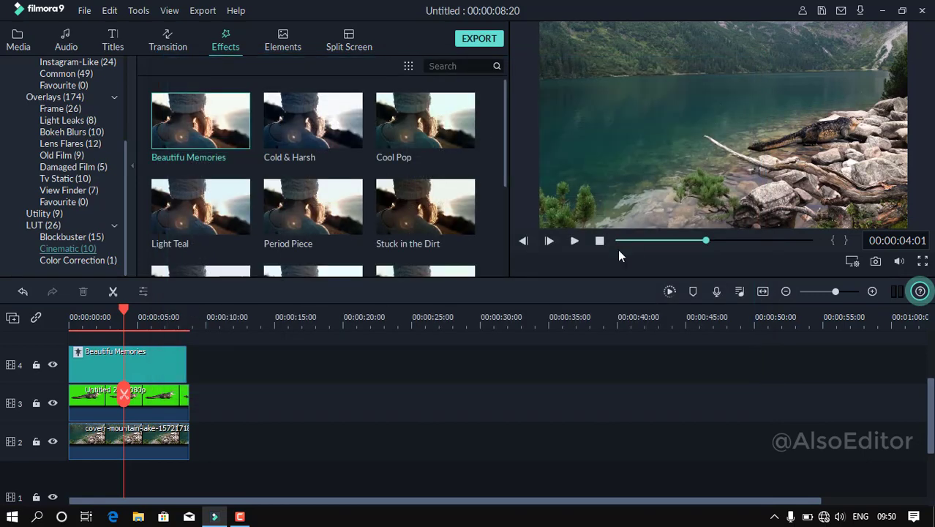